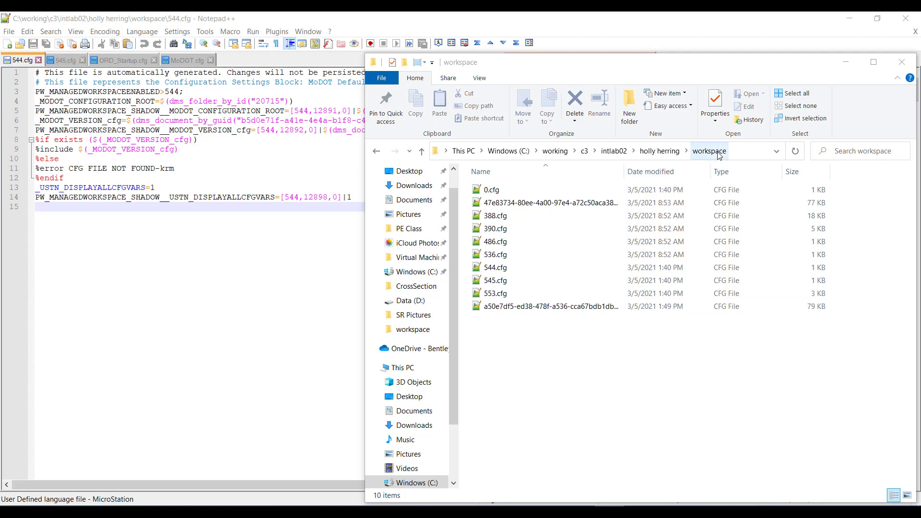
# Find the 79 KB a50e7df5 workspace CFG and drag it into Notepad++ beside 544.cfg
pyautogui.click(662, 151)
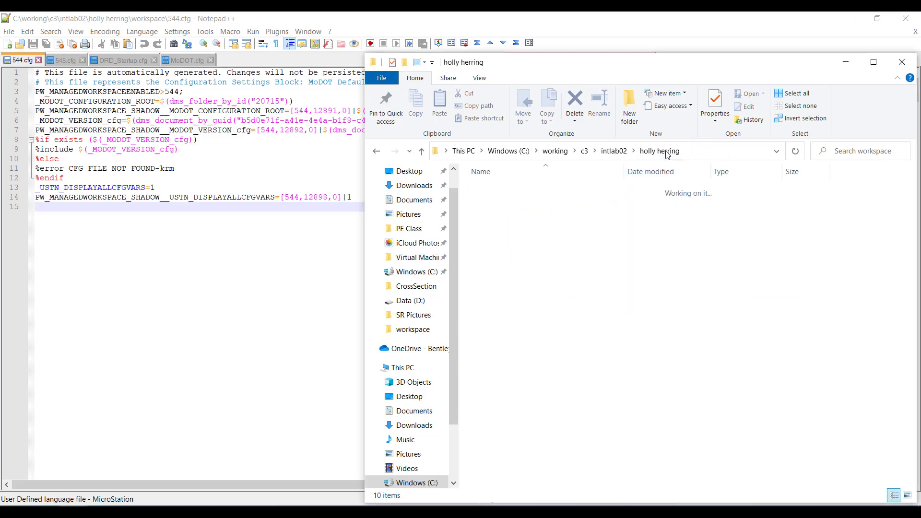
pyautogui.doubleClick(515, 481)
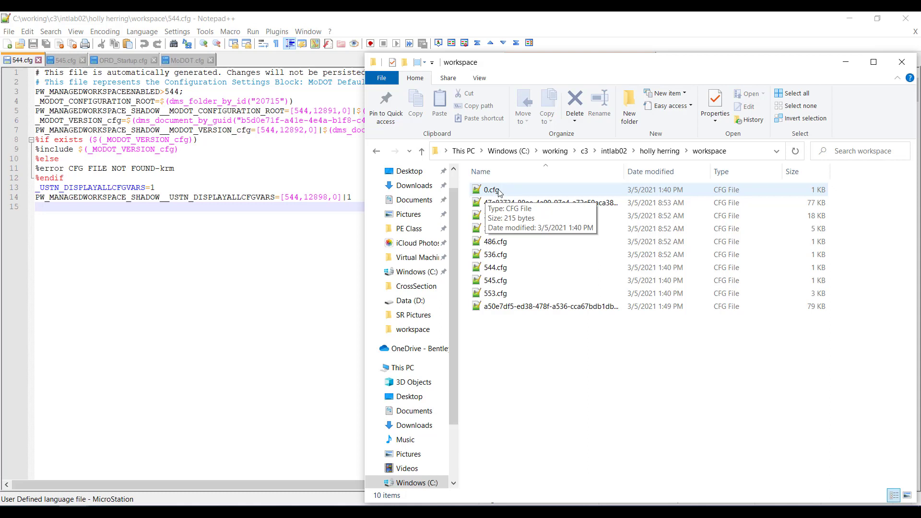
pyautogui.click(513, 216)
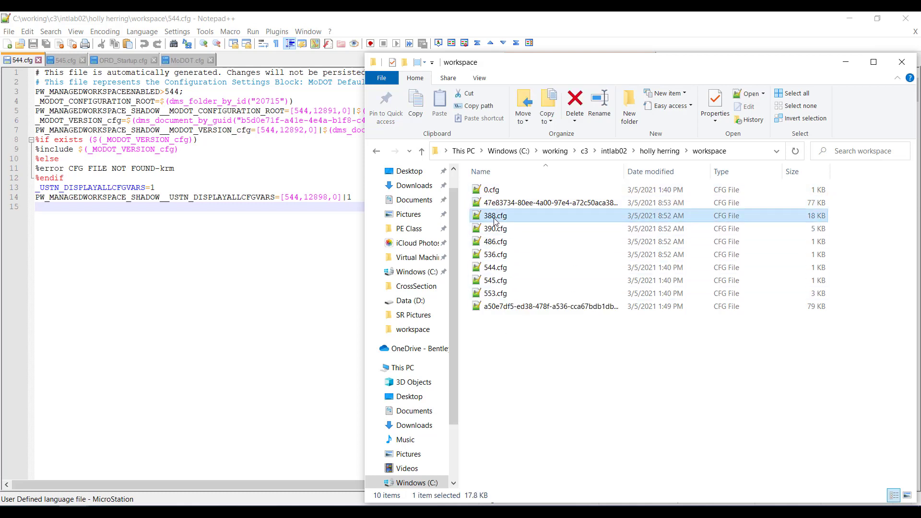
pyautogui.click(538, 203)
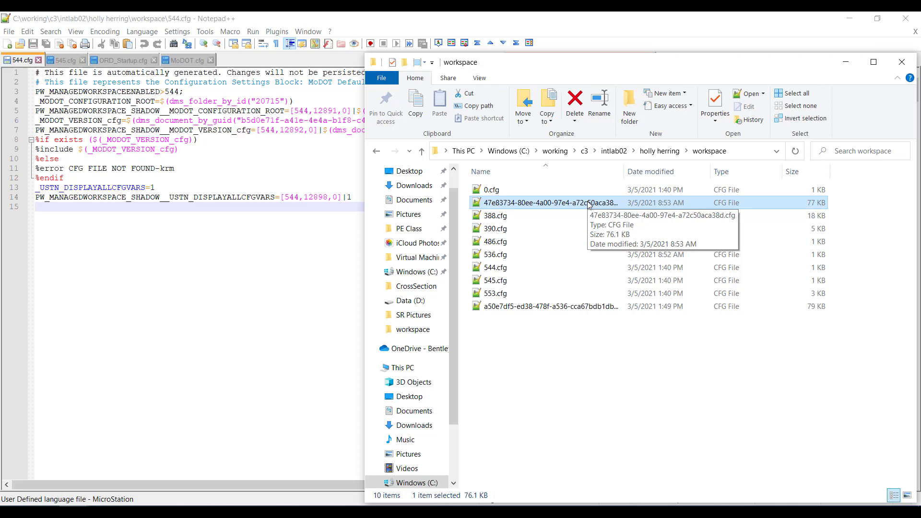
pyautogui.click(596, 308)
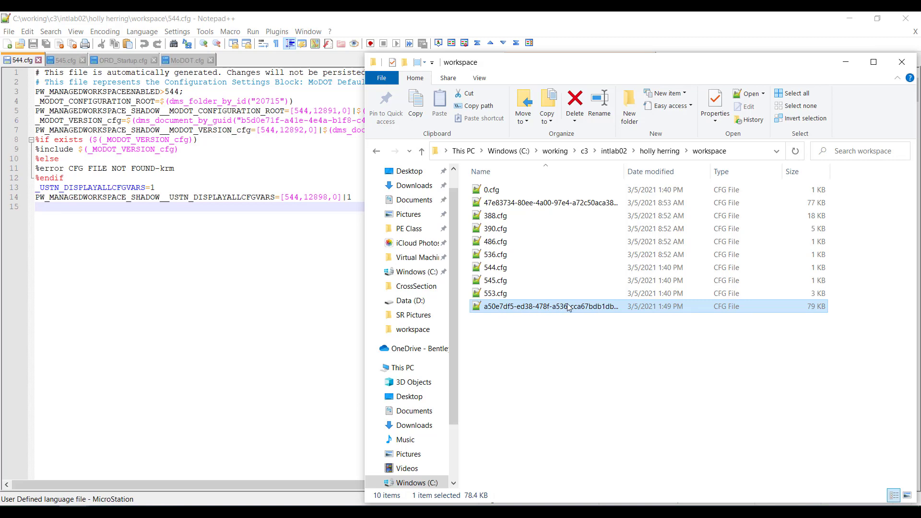
pyautogui.moveTo(569, 308); pyautogui.dragTo(348, 255)
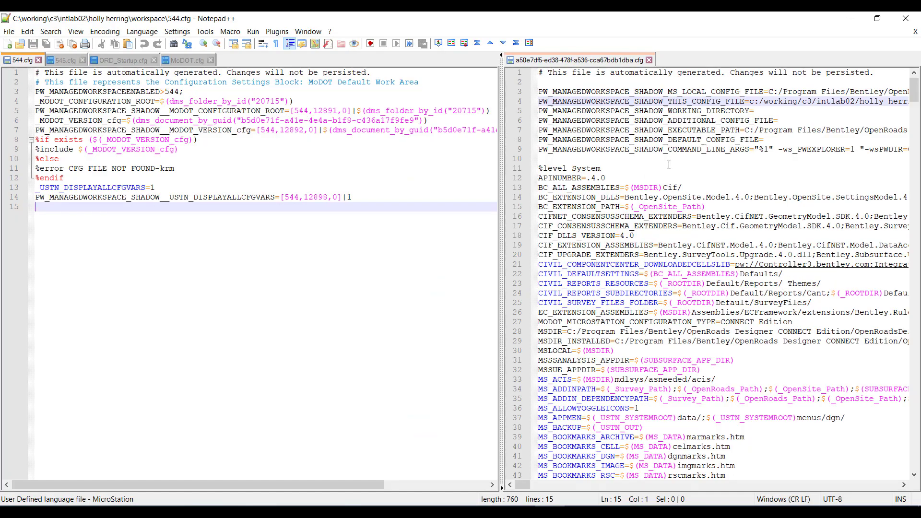
# Select the Configuration Settings Block description on line 2 of 544.cfg
pyautogui.moveTo(914, 90)
pyautogui.mouseDown()
pyautogui.moveTo(914, 461)
pyautogui.moveTo(915, 88)
pyautogui.mouseUp()
pyautogui.moveTo(46, 82); pyautogui.dragTo(419, 84)
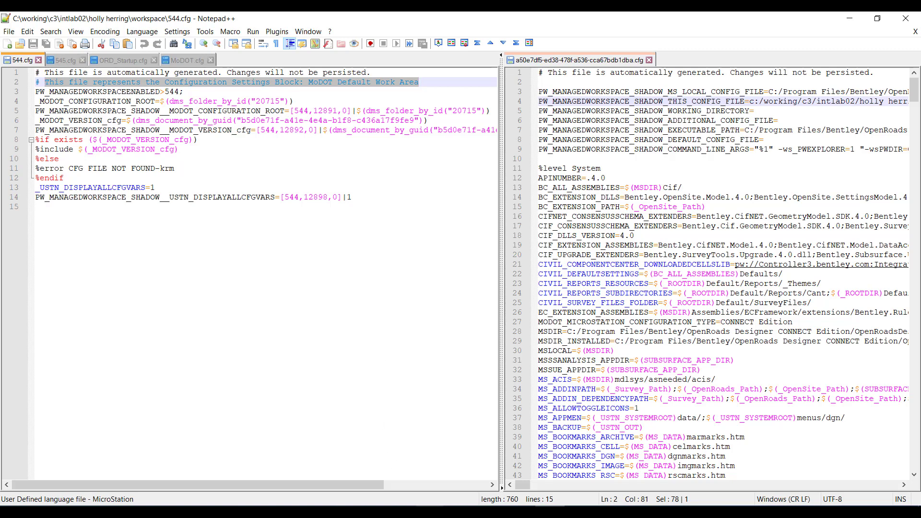
# In ProjectWise, bring up the test DGN's properties and select the inherited MoDOT Default Work Area block
pyautogui.click(427, 486)
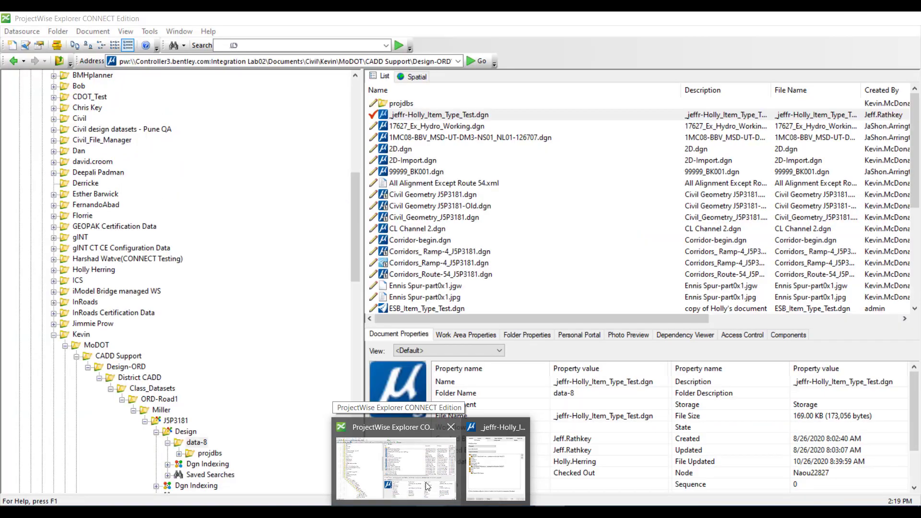
pyautogui.moveTo(543, 68); pyautogui.dragTo(348, 72)
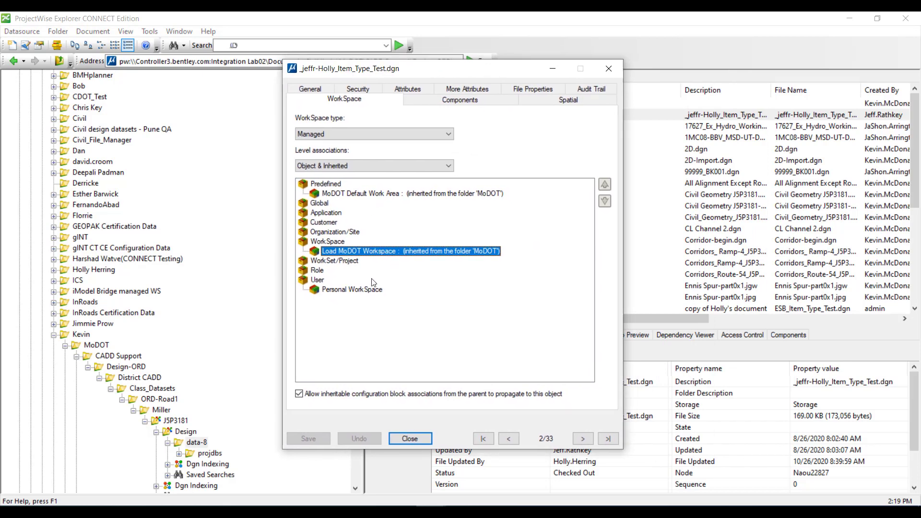
pyautogui.click(326, 194)
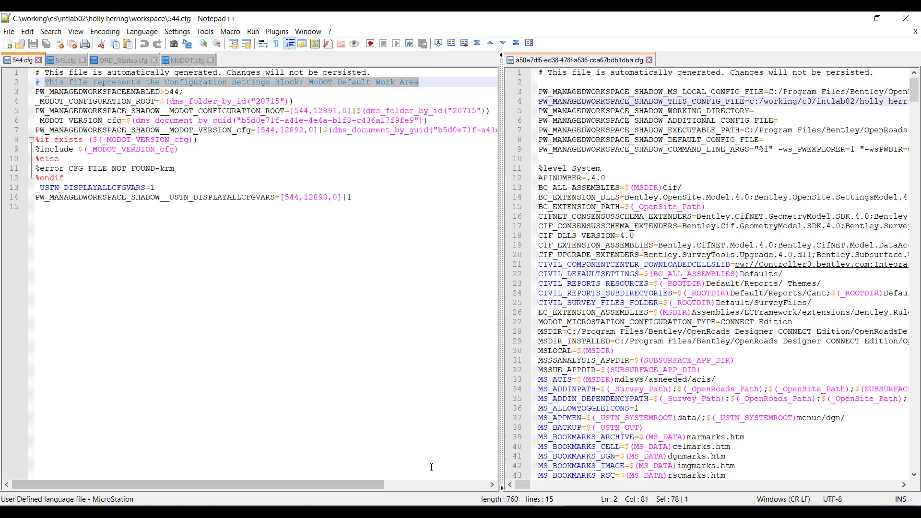
pyautogui.click(430, 512)
pyautogui.moveTo(492, 466)
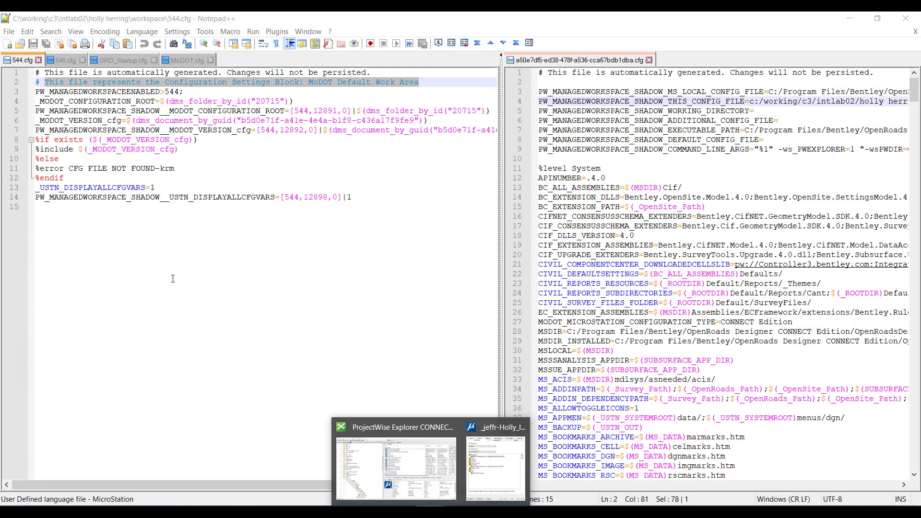
pyautogui.click(173, 279)
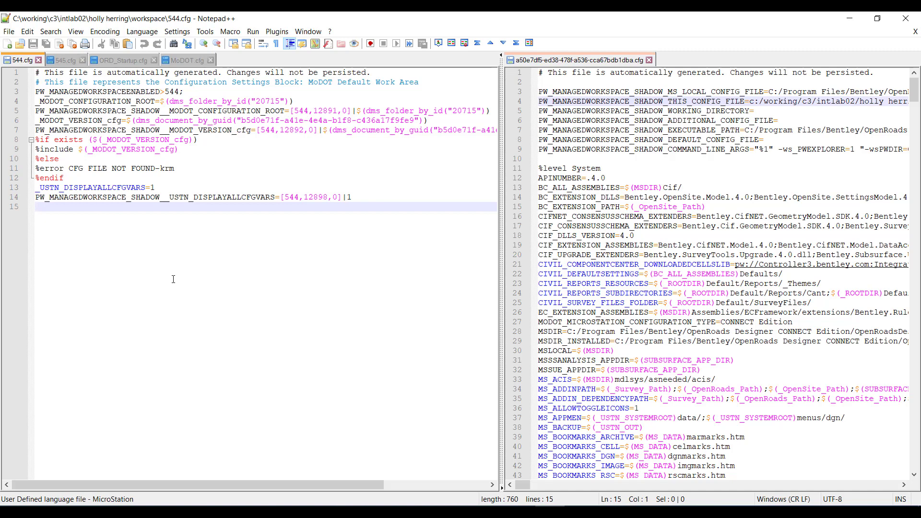
pyautogui.hotkey('alt', 'Tab')
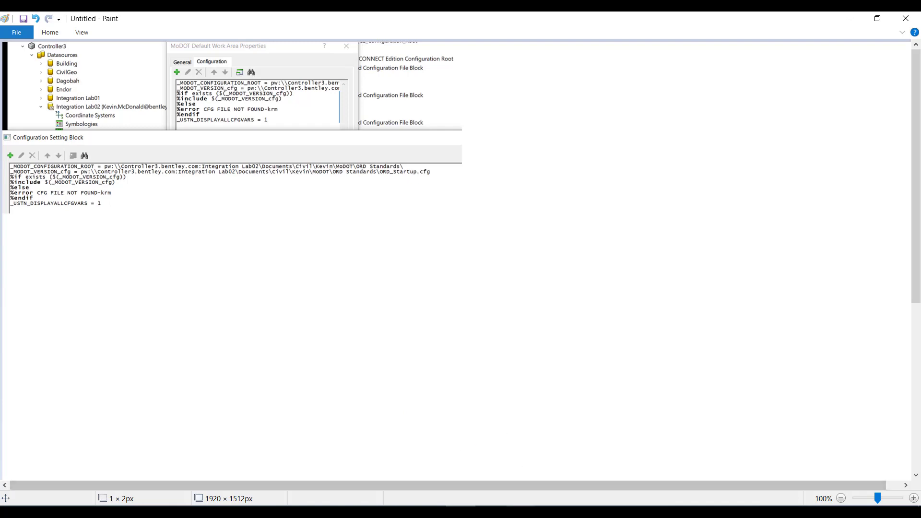
pyautogui.hotkey('alt', 'Tab')
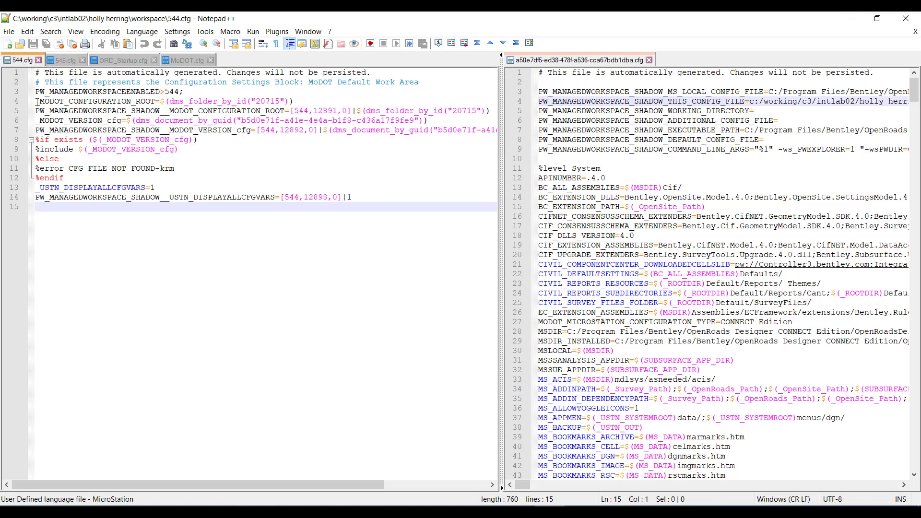
pyautogui.moveTo(37, 102); pyautogui.dragTo(155, 102)
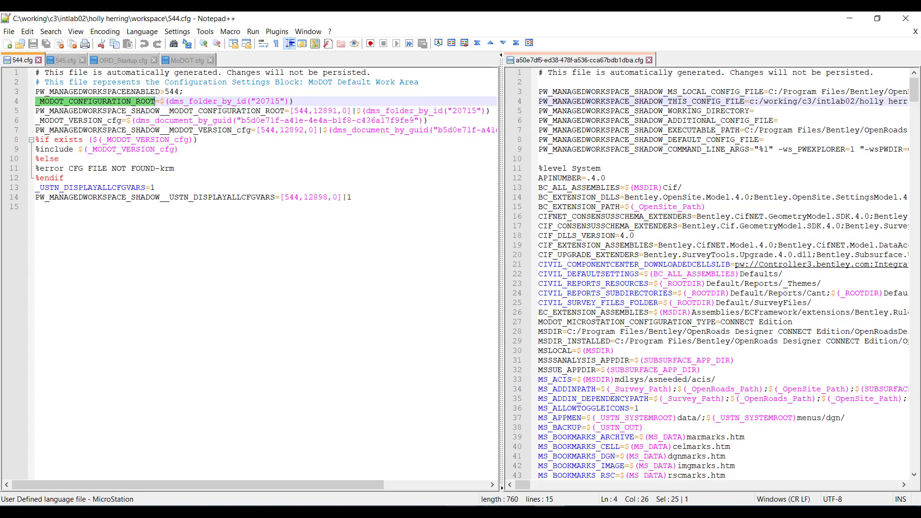
pyautogui.hotkey('alt', 'Tab')
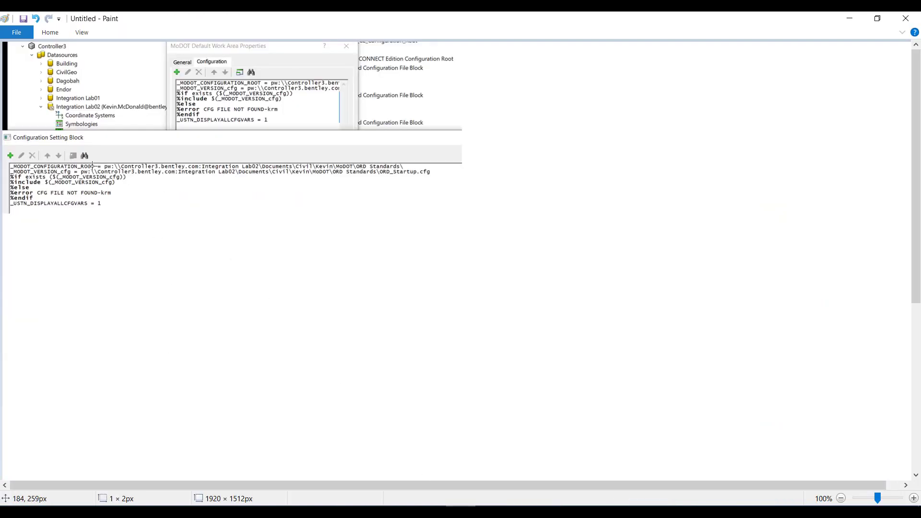
pyautogui.click(850, 18)
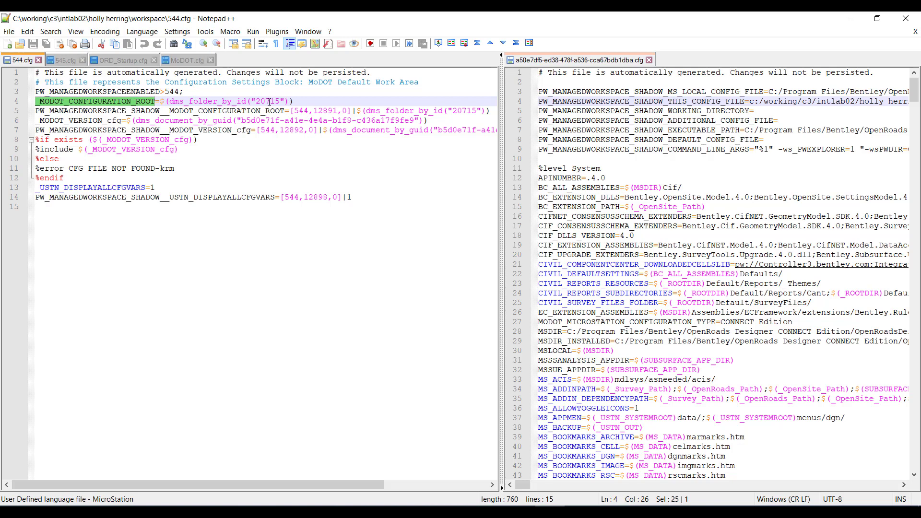
pyautogui.click(284, 100)
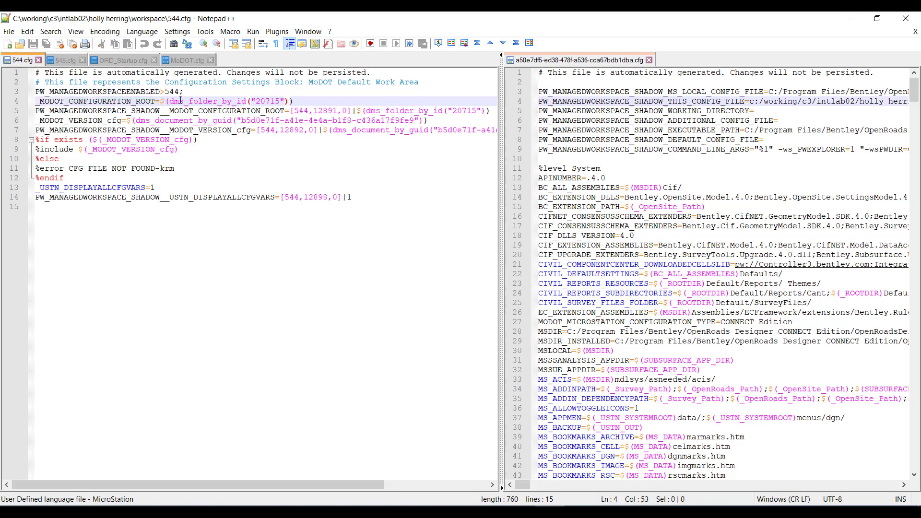
pyautogui.moveTo(160, 102)
pyautogui.mouseDown()
pyautogui.moveTo(288, 111)
pyautogui.moveTo(302, 103)
pyautogui.moveTo(163, 105)
pyautogui.mouseUp()
pyautogui.click(301, 103)
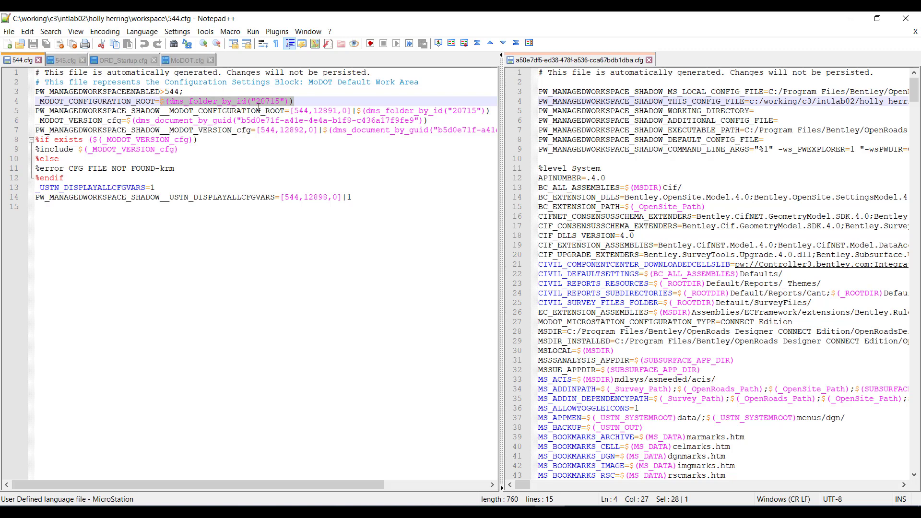
pyautogui.click(229, 103)
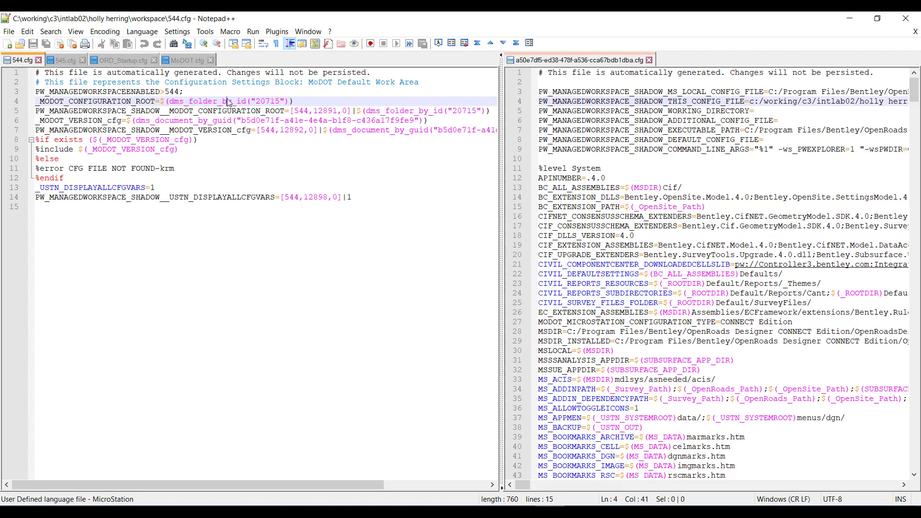
pyautogui.click(290, 100)
# Search the workspace CFG for _modot_configuration and select the dms20715 path on line 262
pyautogui.click(583, 91)
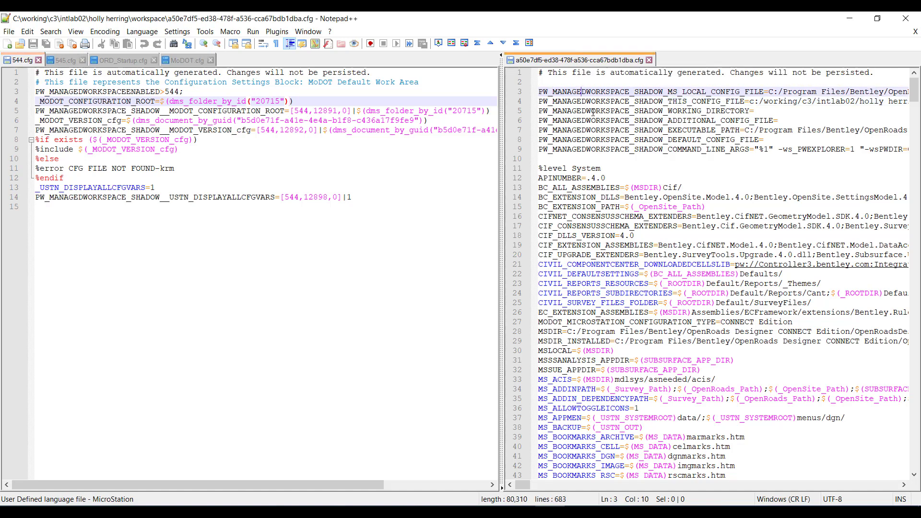
pyautogui.doubleClick(596, 91)
pyautogui.hotkey('ctrl', 'f')
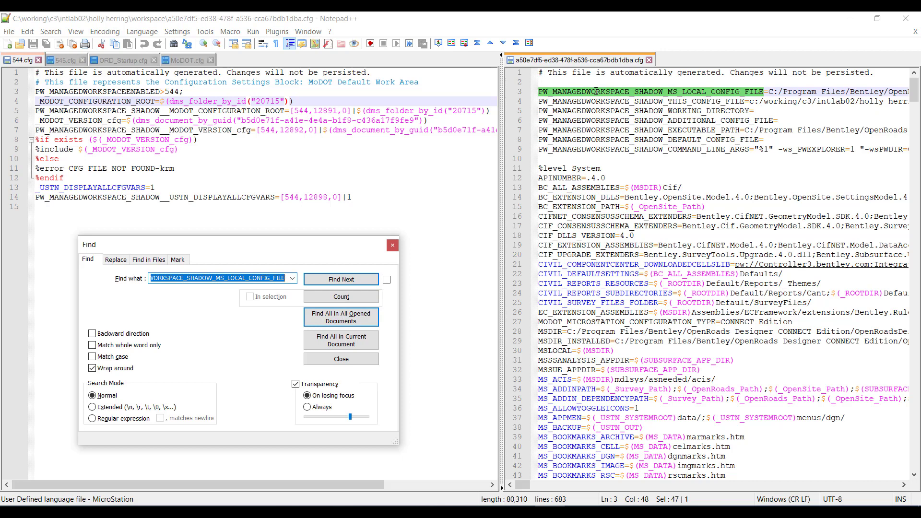
pyautogui.write('_modot')
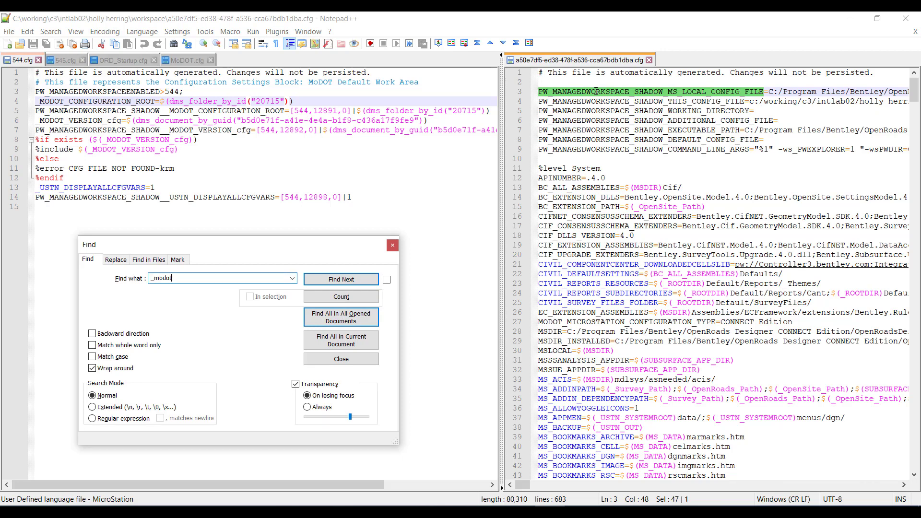
pyautogui.write('_configuration')
pyautogui.press('Return')
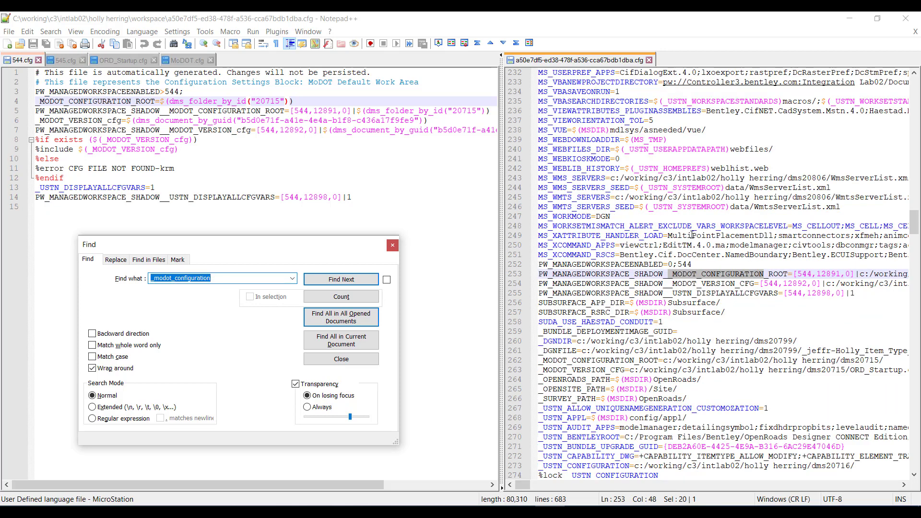
pyautogui.press('Return')
pyautogui.scroll(-1, 670, 345)
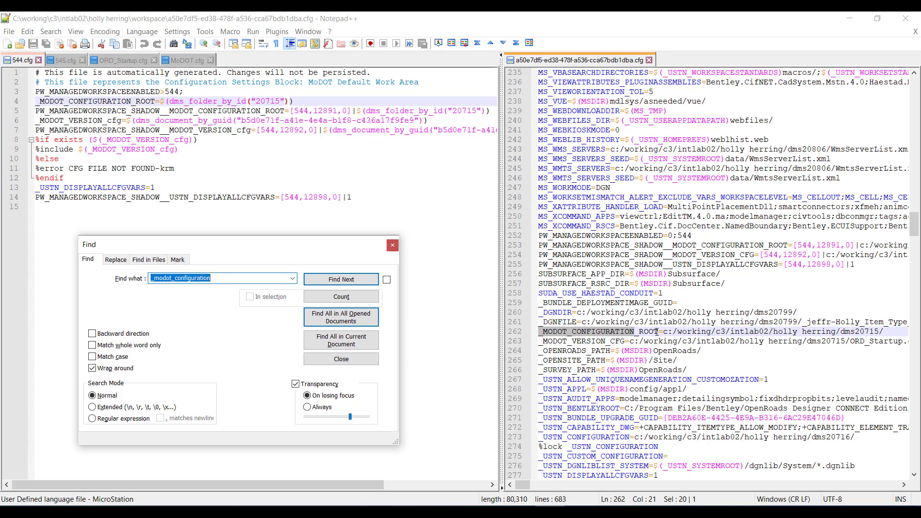
pyautogui.moveTo(664, 331); pyautogui.dragTo(898, 332)
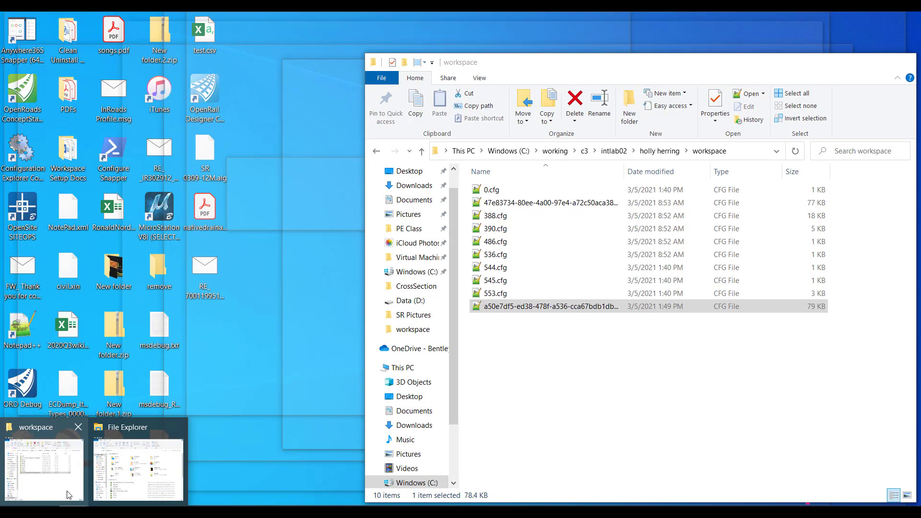
# Open the dms20715 folder to confirm it holds ORD_Startup.cfg, then return to Notepad++
pyautogui.click(45, 453)
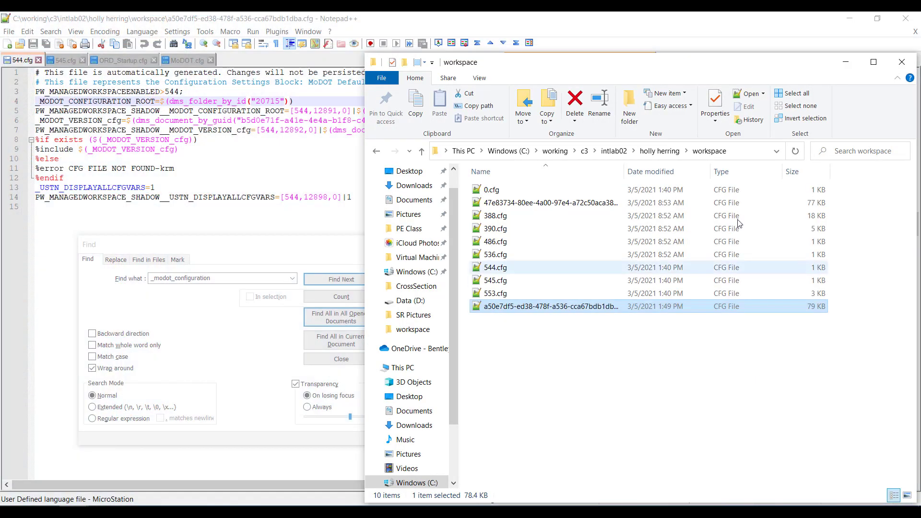
pyautogui.click(660, 151)
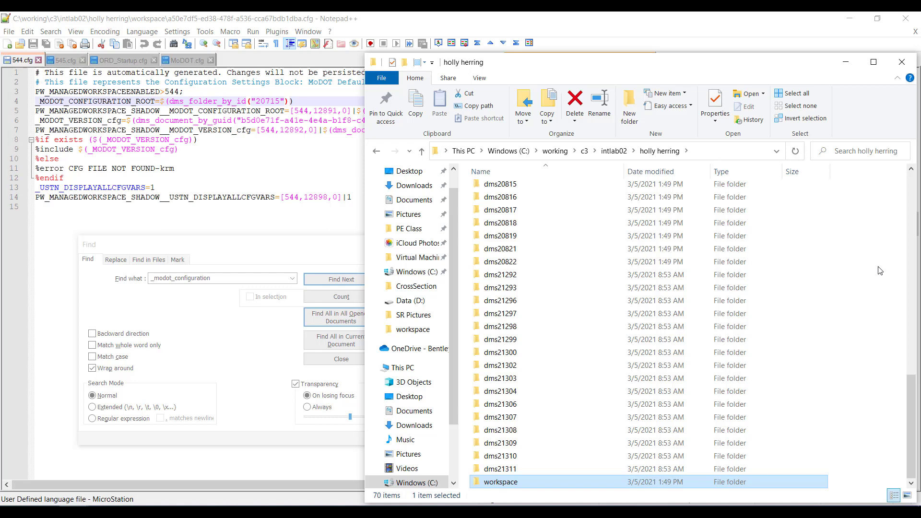
pyautogui.click(912, 189)
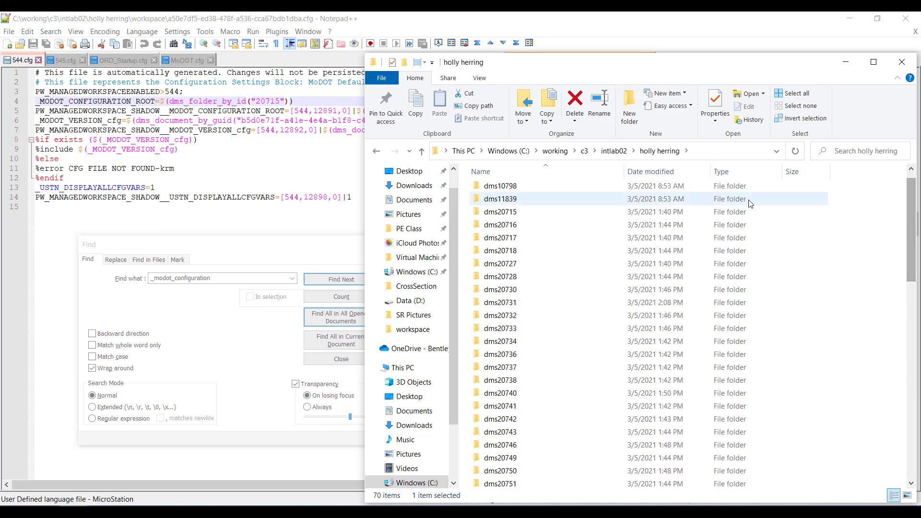
pyautogui.doubleClick(567, 212)
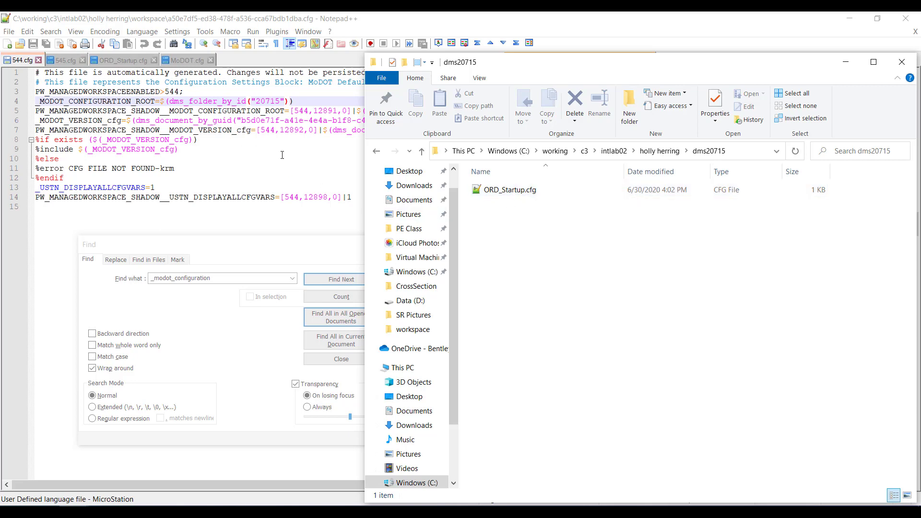
pyautogui.click(246, 120)
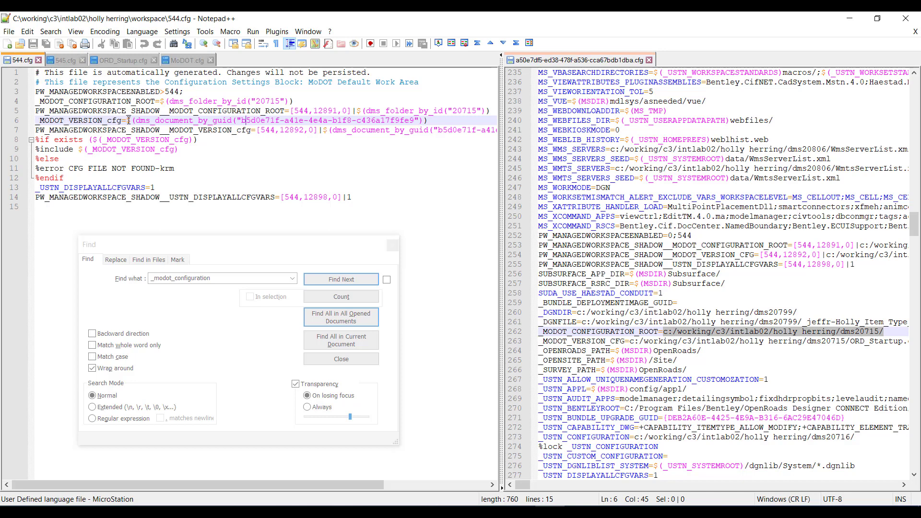
pyautogui.click(461, 512)
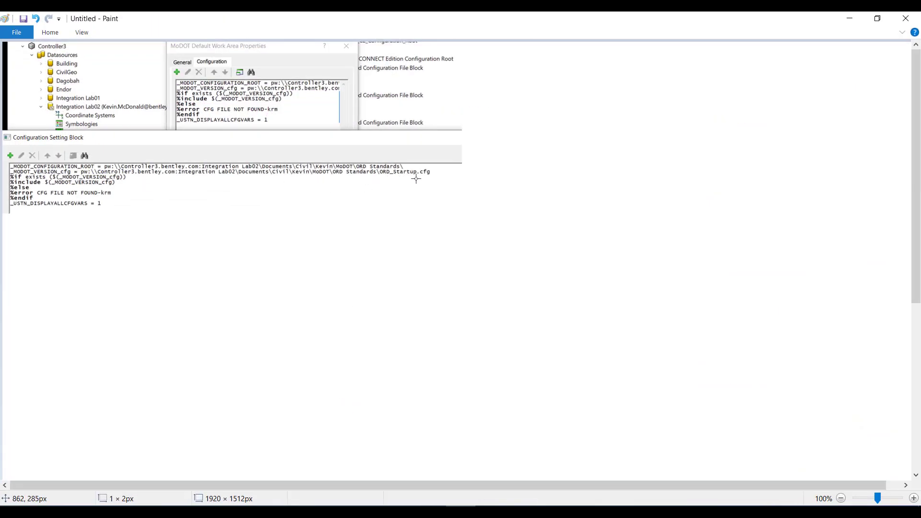
pyautogui.click(850, 18)
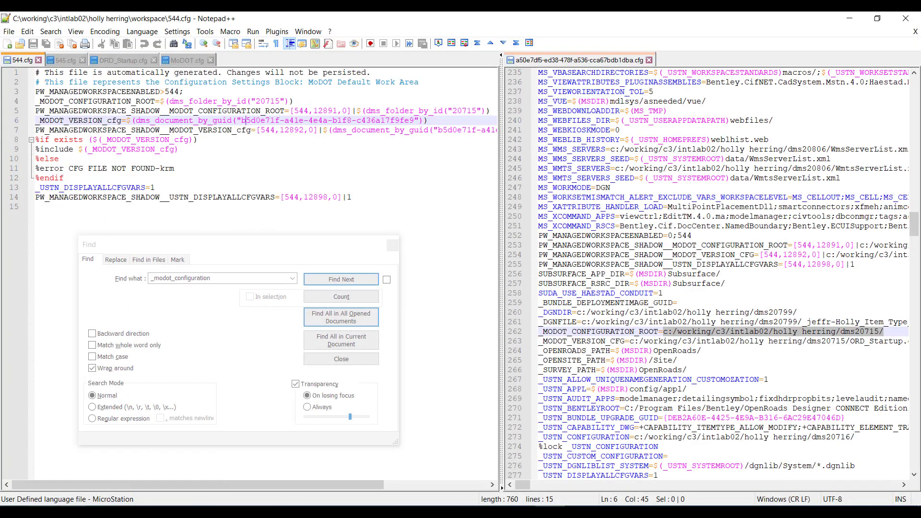
pyautogui.click(48, 448)
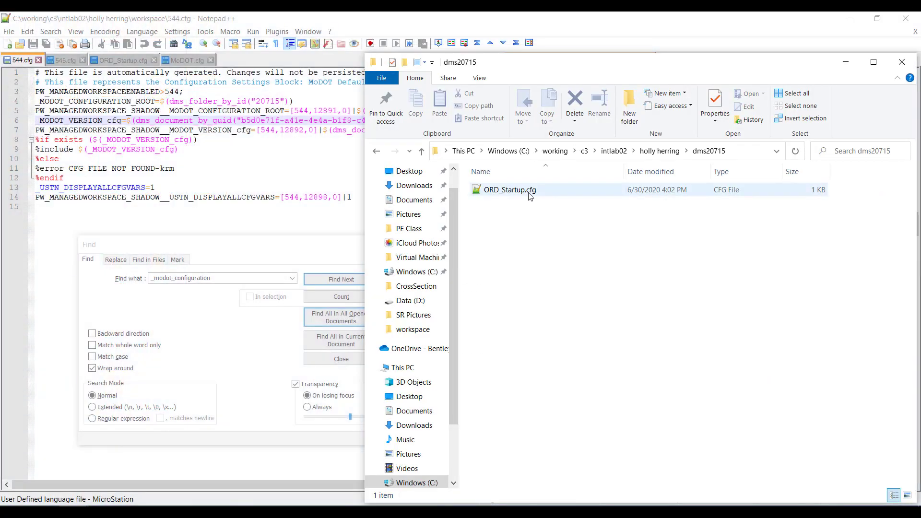
pyautogui.click(201, 329)
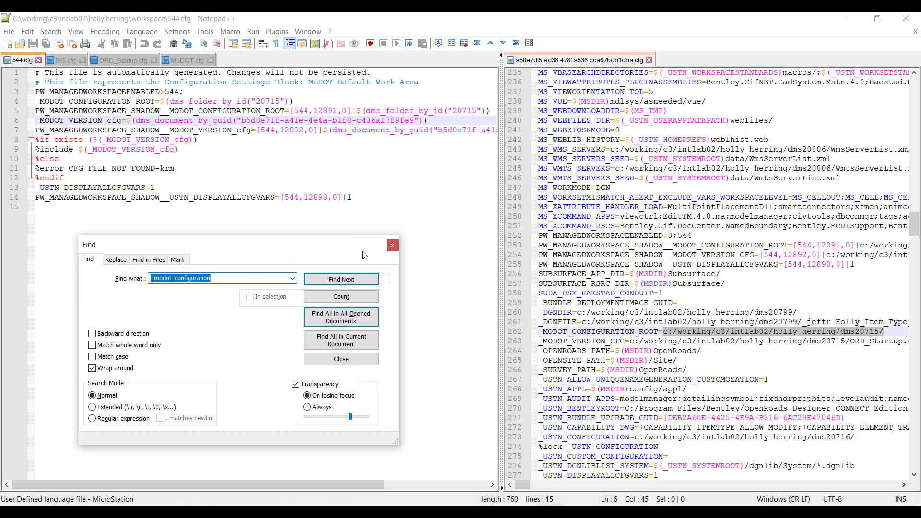
# Find _modot_version and mark _MODOT_VERSION_CFG and its dms20715 path on workspace line 263
pyautogui.press('BackSpace')
pyautogui.write('_modot')
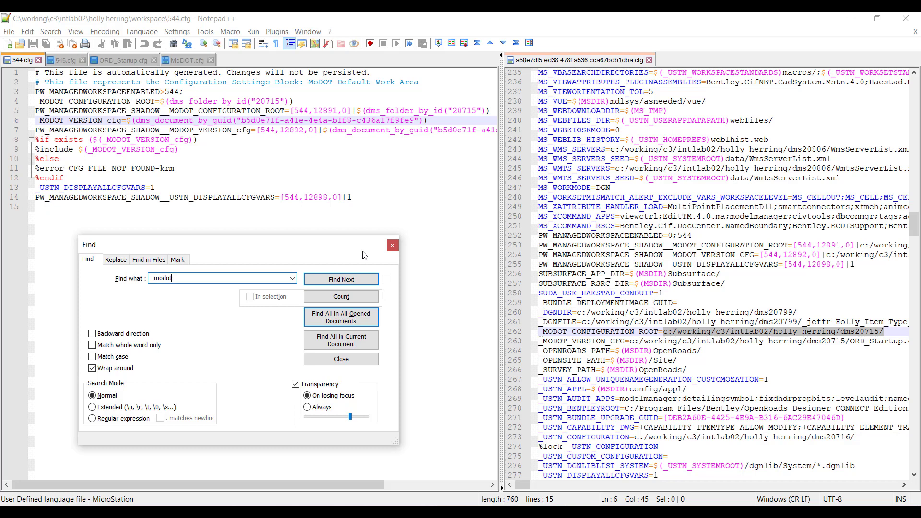
pyautogui.write('_version')
pyautogui.click(338, 281)
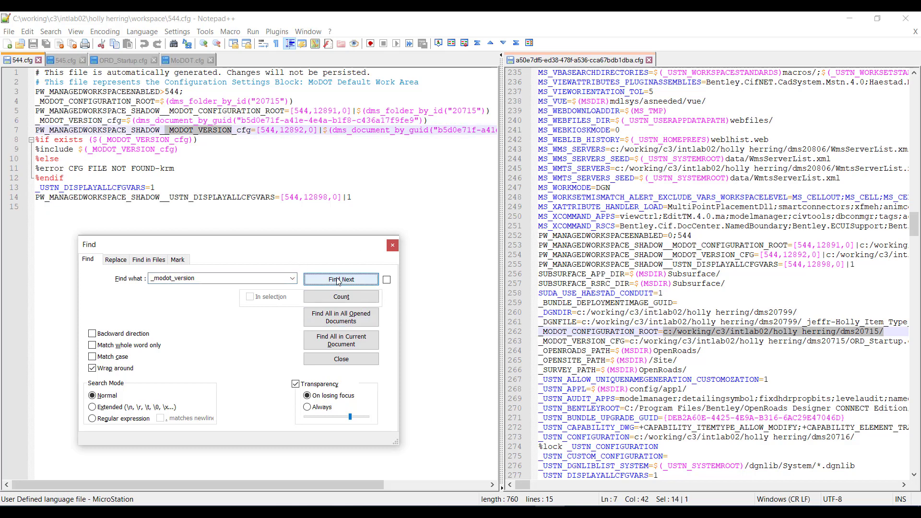
pyautogui.click(597, 342)
pyautogui.moveTo(544, 342); pyautogui.dragTo(624, 342)
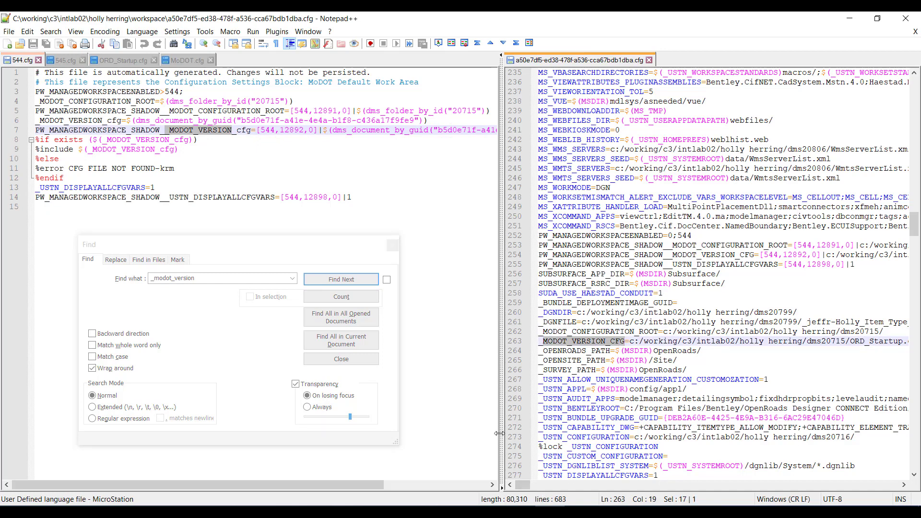
pyautogui.moveTo(505, 433); pyautogui.dragTo(419, 432)
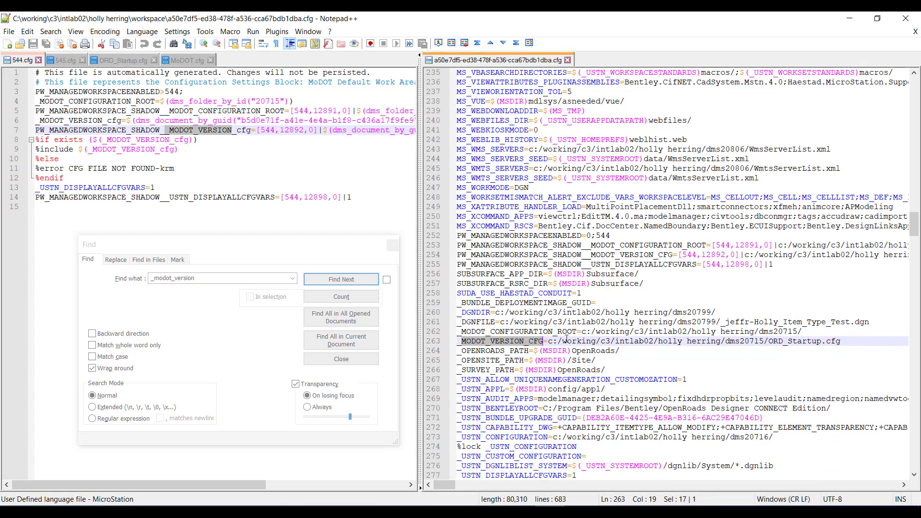
pyautogui.moveTo(764, 341); pyautogui.dragTo(862, 340)
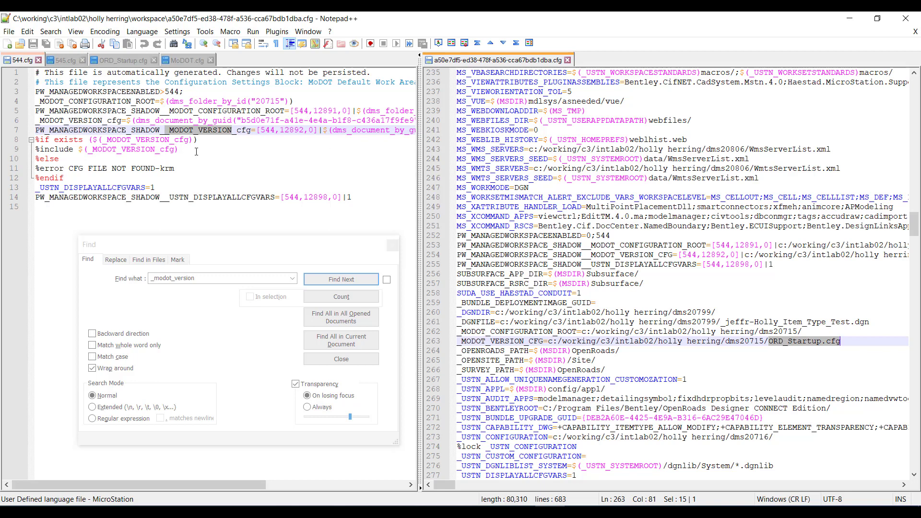
# Close the Find dialog and place the cursor at the end of line 13 in 544.cfg
pyautogui.click(393, 245)
pyautogui.click(104, 187)
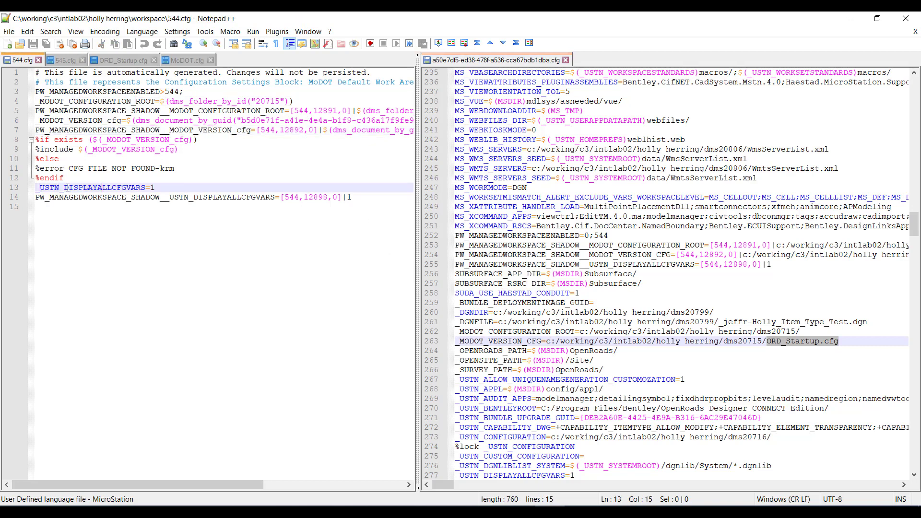
pyautogui.click(159, 187)
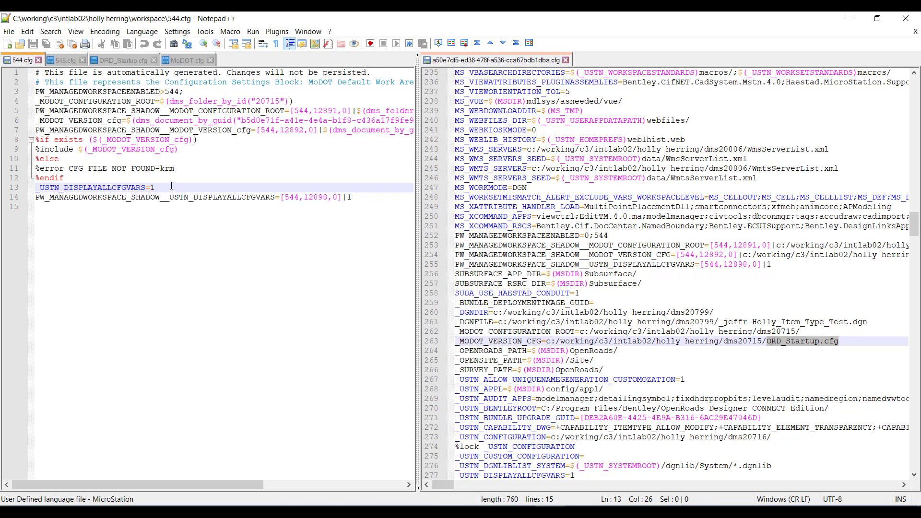